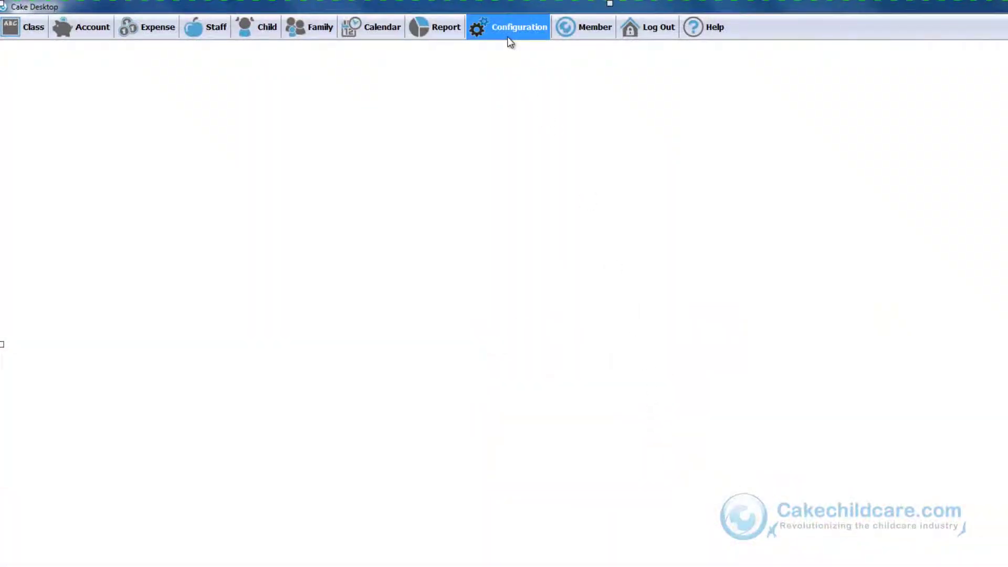
Open the Facility Data form from the Configuration > Facility menu
left_click(508, 39)
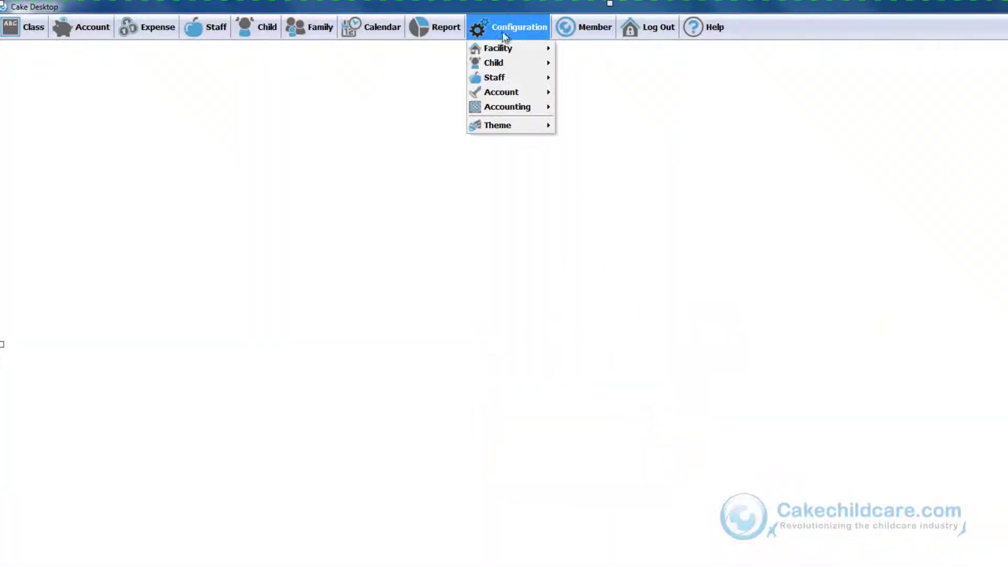
mouse_move(504, 47)
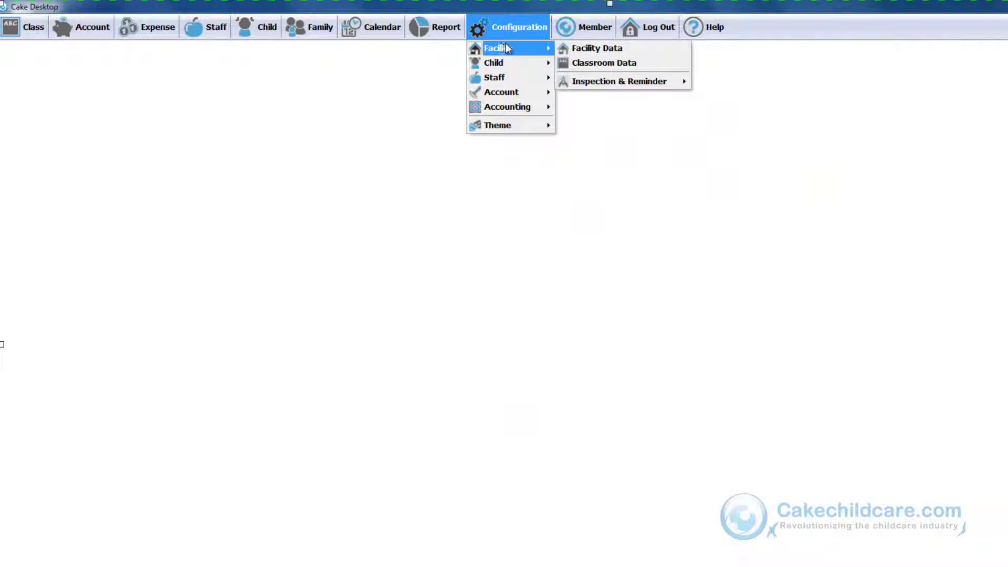
left_click(591, 52)
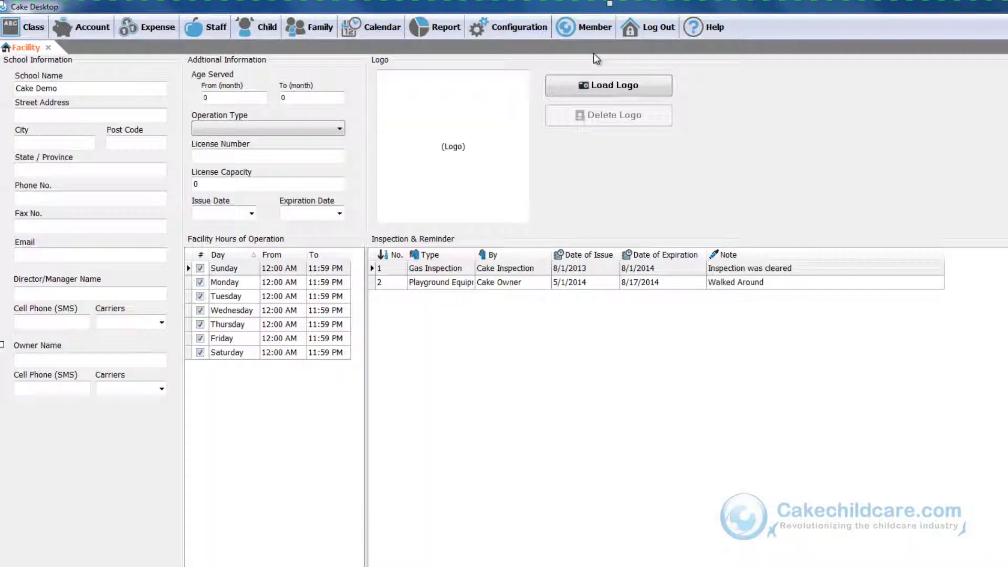
Enter the facility's street address, city, state and post code
left_click(166, 116)
type("1234")
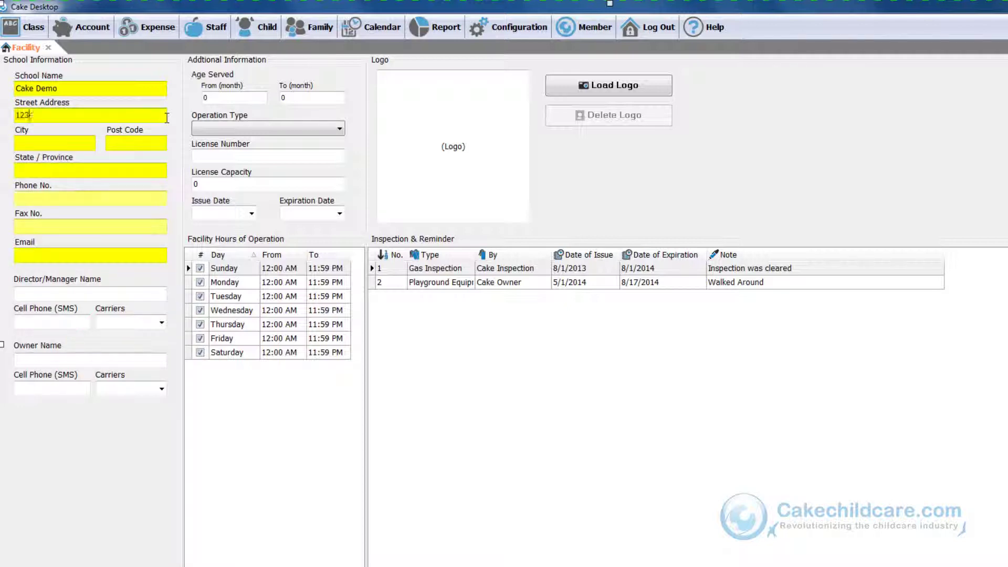
type("5 Success Rd")
key("Tab")
type("CakeTown")
key("Tab")
type("TX")
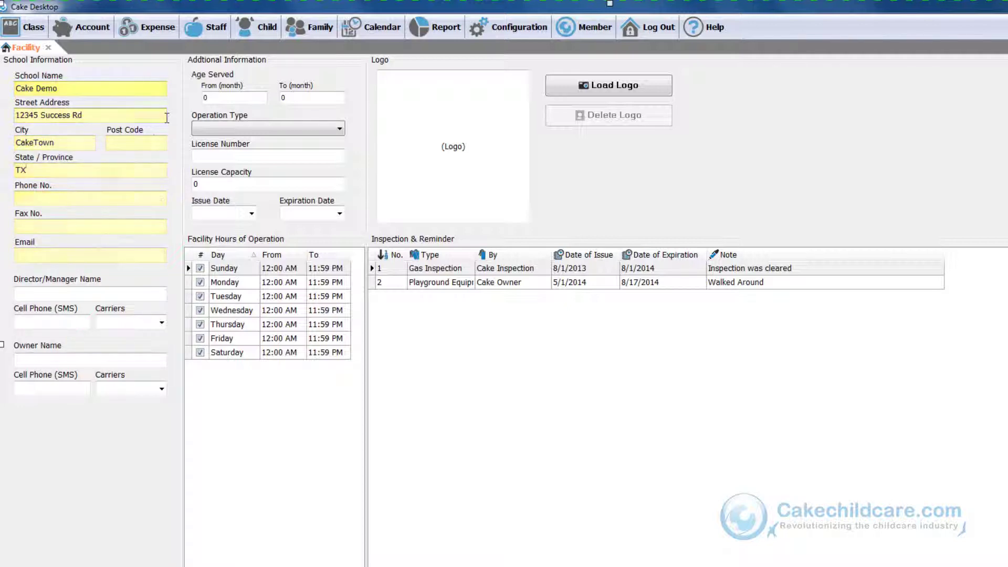
left_click(136, 142)
type("12345")
Fill in the phone, fax, e-mail, director's name and cell phone, with Alltel as the director's carrier
left_click(79, 198)
type("987-987-9877")
key("Tab")
type("987-987-9878")
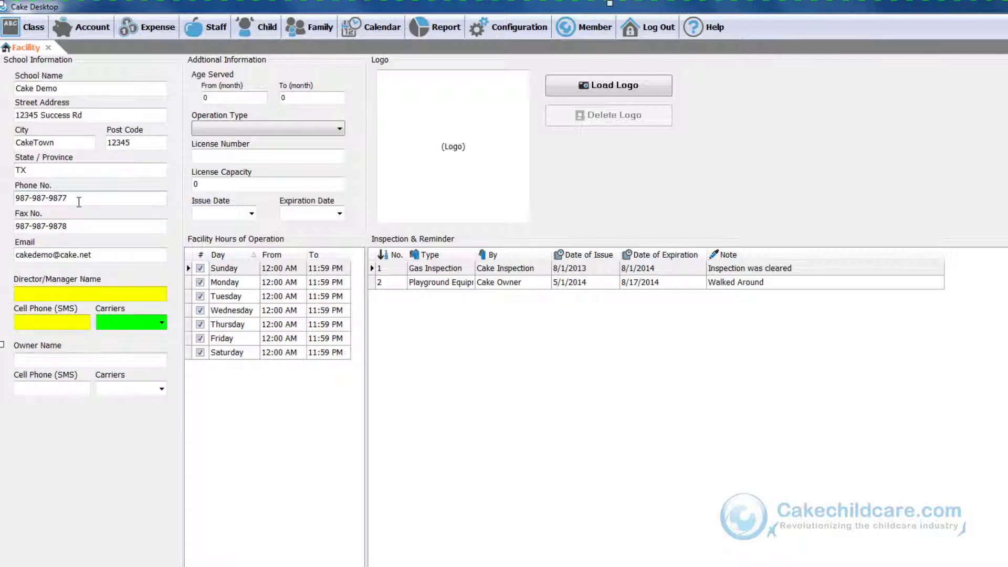
type("Jason")
type("987-987-9875")
key("alt+Down")
key("Down")
key("Return")
Enter the owner's name and cell phone, and set the owner's carrier to Alltel
key("Tab")
type("321-654-621")
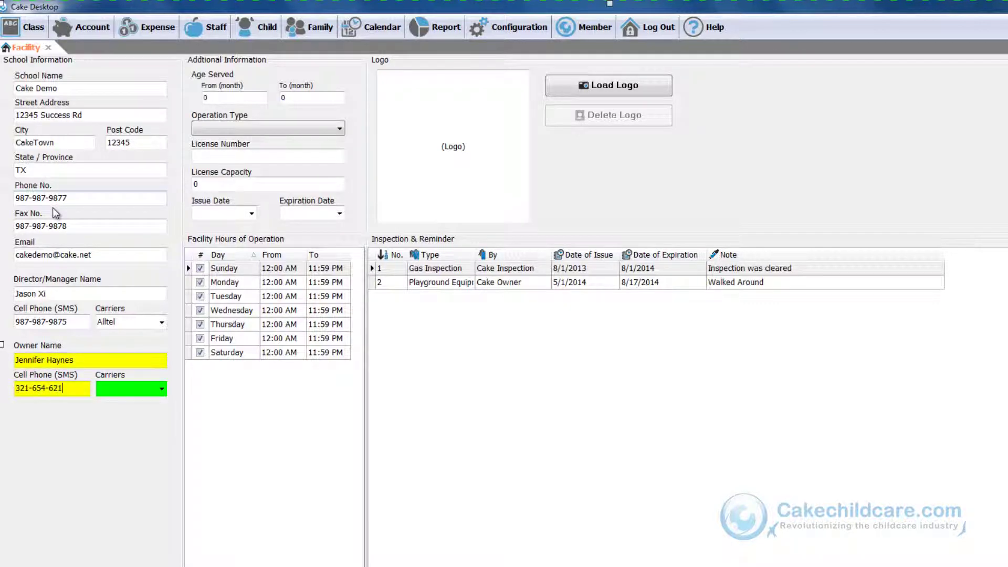
key("Tab")
key("alt+Down")
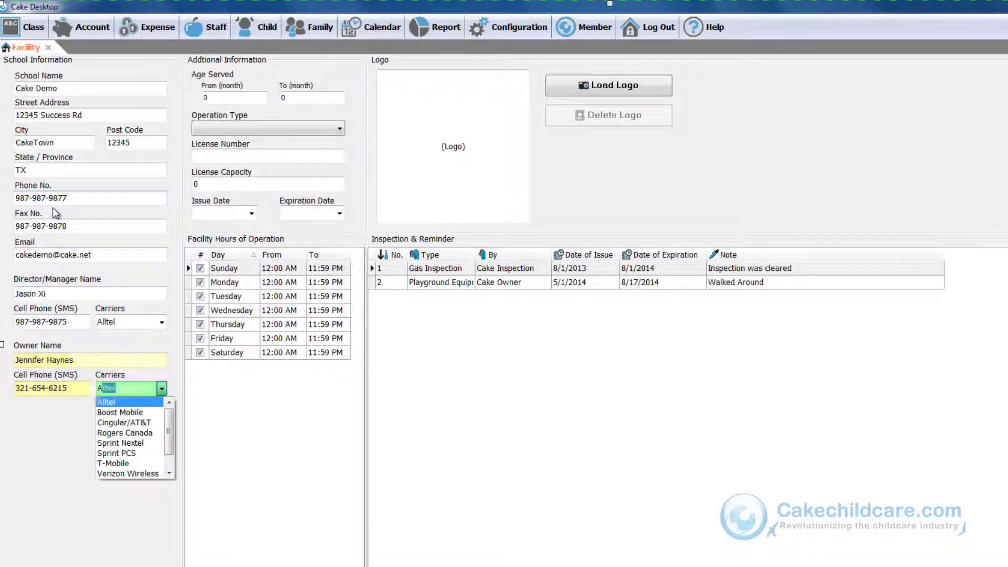
key("Down")
key("Tab")
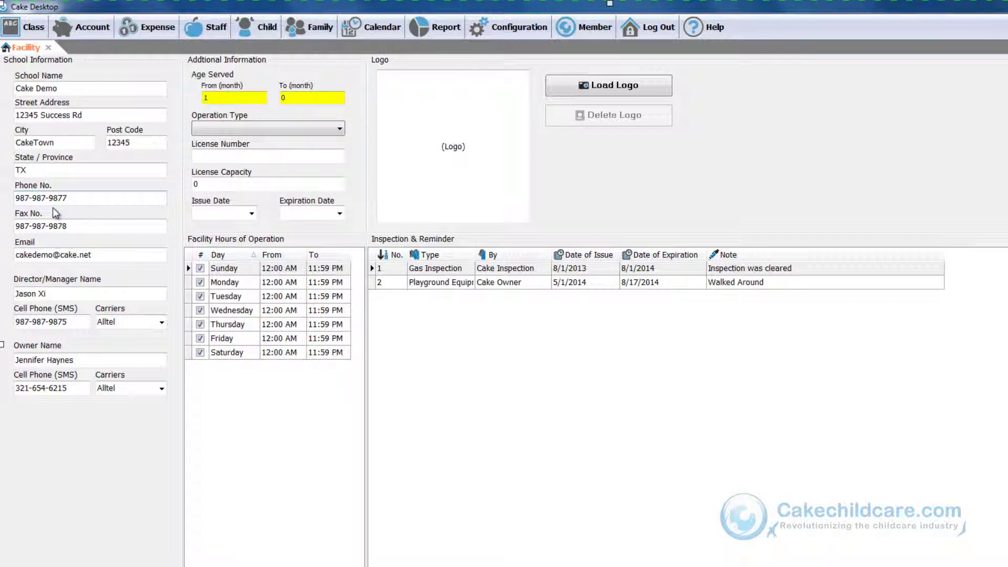
Set the operation type to Licensed Center
key("Tab")
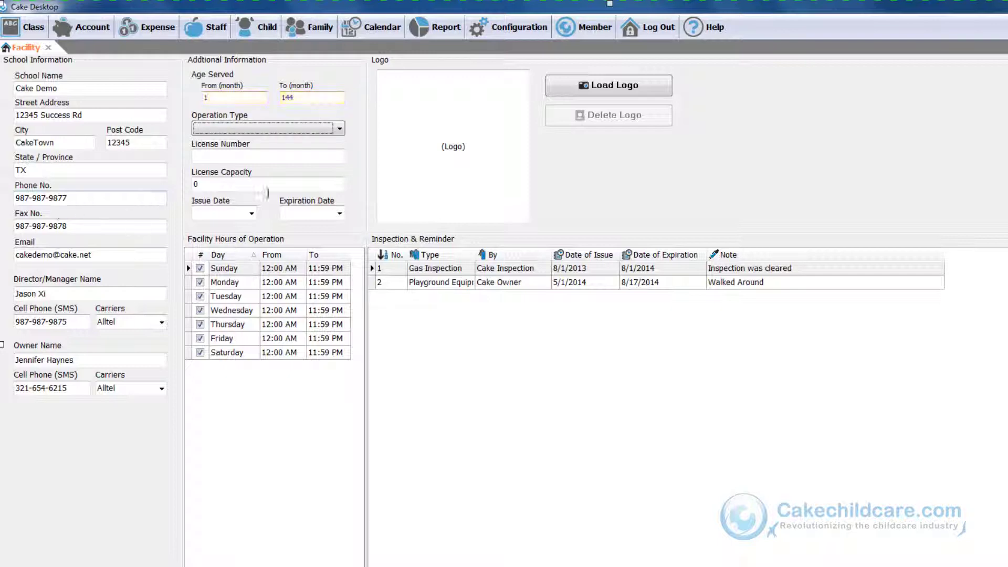
left_click(339, 129)
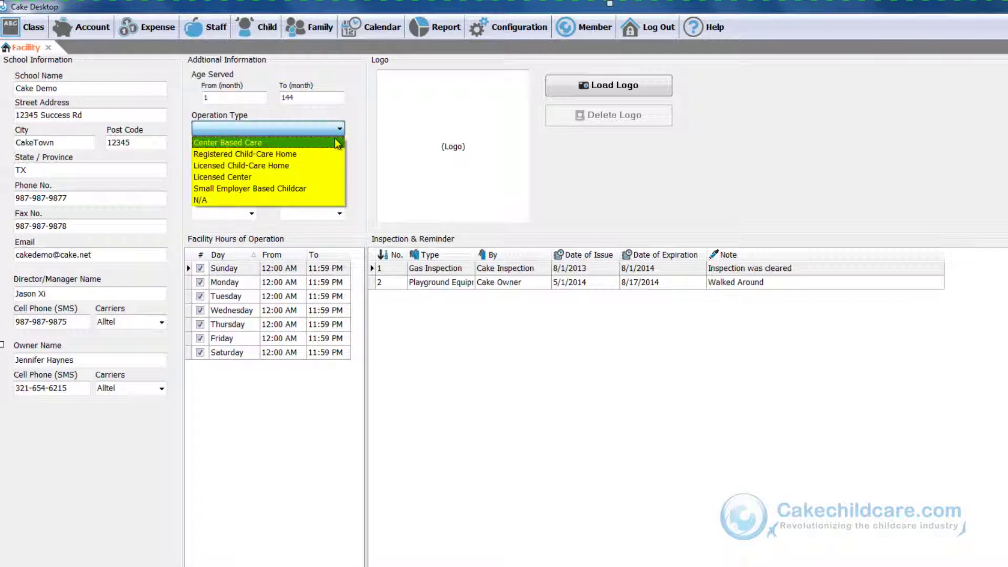
left_click(263, 177)
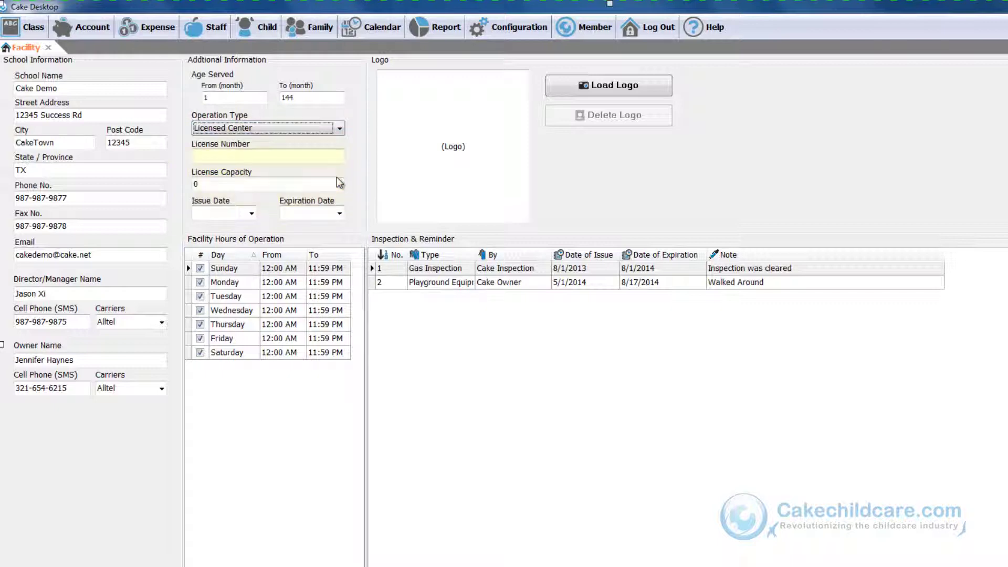
Enter the license number, capacity 60, issue date 8/15/2013 and expiration date 8/27/2014
type("123456789")
key("Tab")
type("60")
key("Tab")
type("8/15/2013")
key("Tab")
left_click(340, 213)
left_click(336, 299)
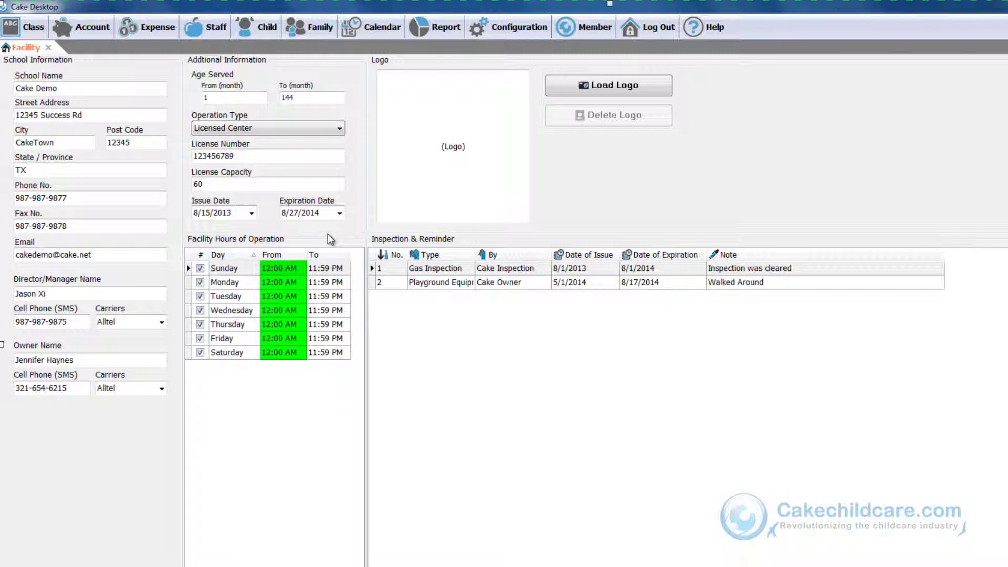
Uncheck Sunday and Saturday and set Monday's opening time to 06:00 AM
left_click(201, 268)
left_click(201, 352)
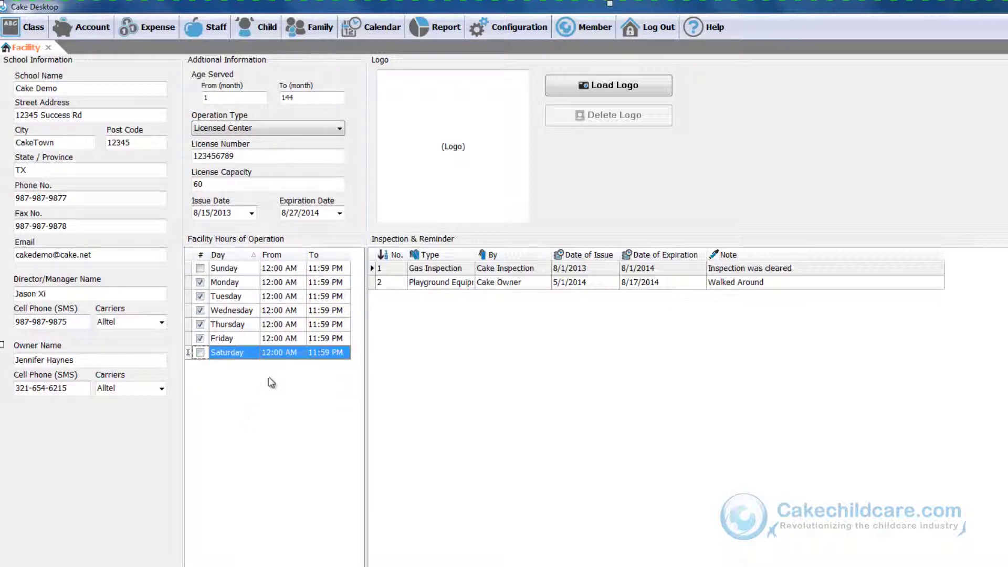
left_click(290, 285)
left_click(290, 285)
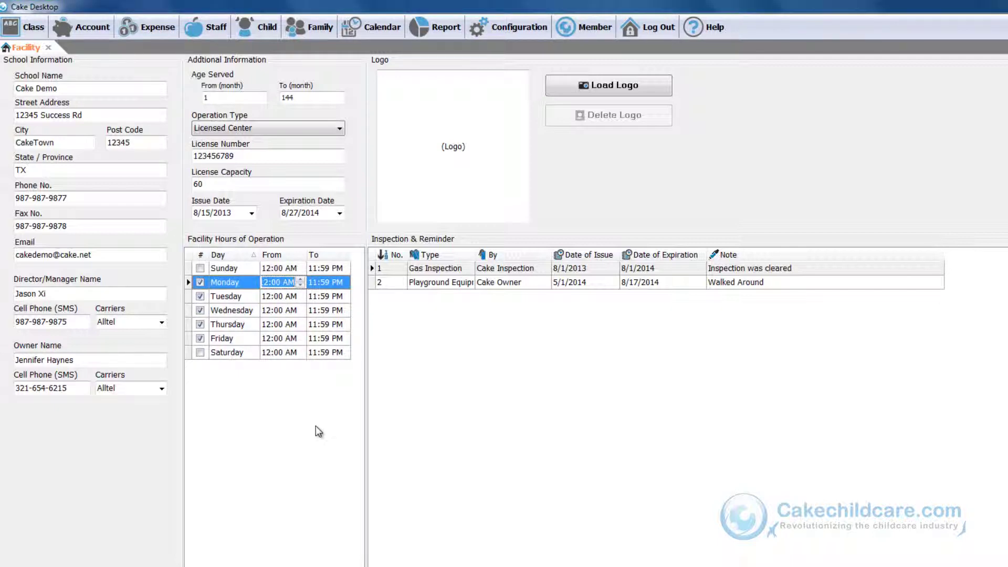
type("0600")
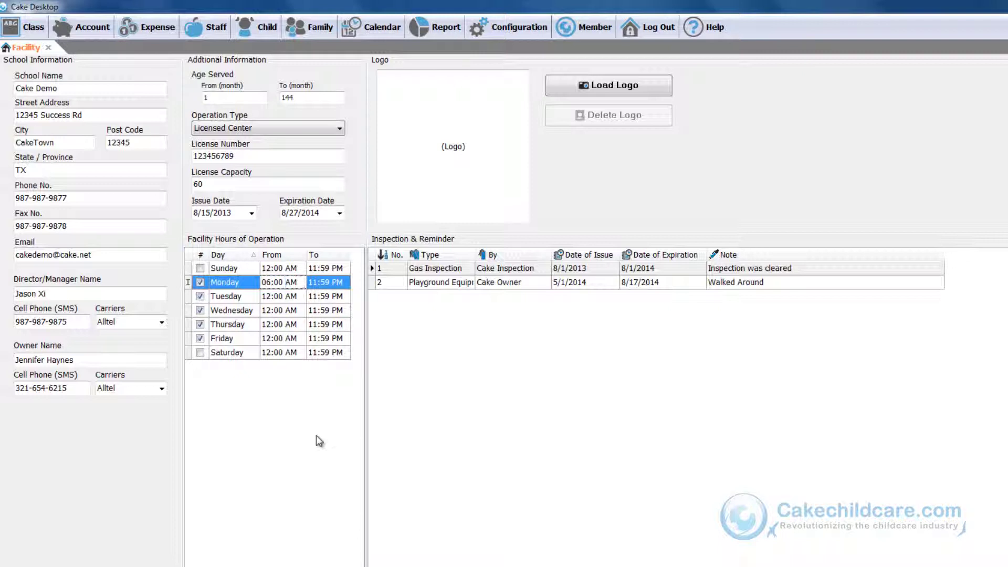
key("Return")
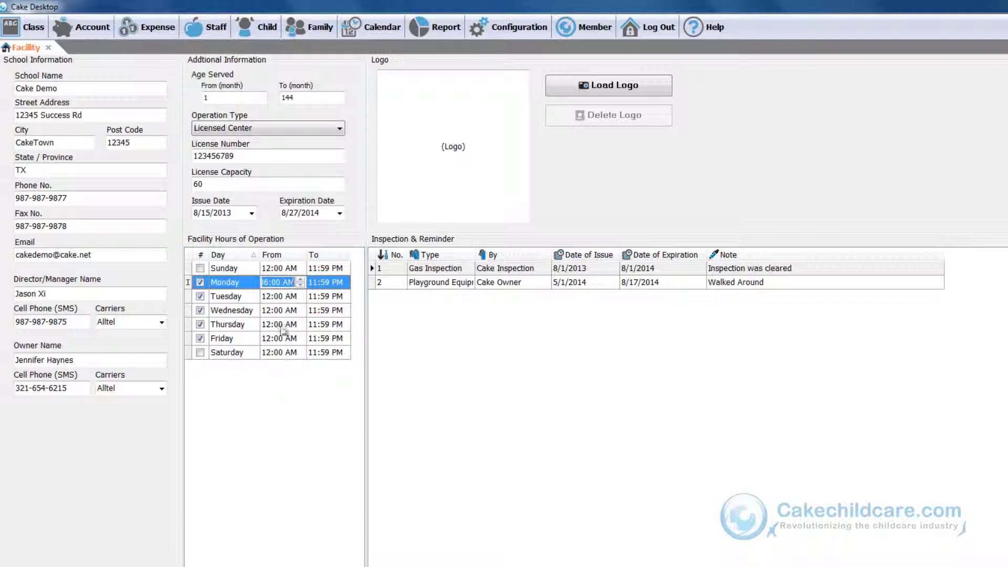
Copy the 06:00 AM opening time into Tuesday through Friday
key("ctrl+c")
left_click(288, 297)
key("ctrl+v")
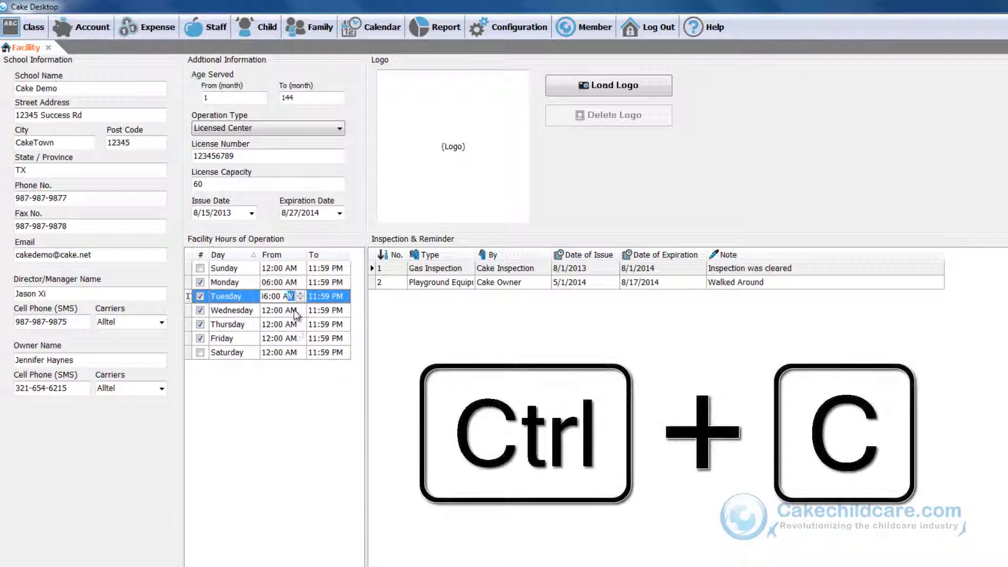
left_click(294, 310)
key("ctrl+v")
left_click(293, 325)
key("ctrl+v")
left_click(292, 339)
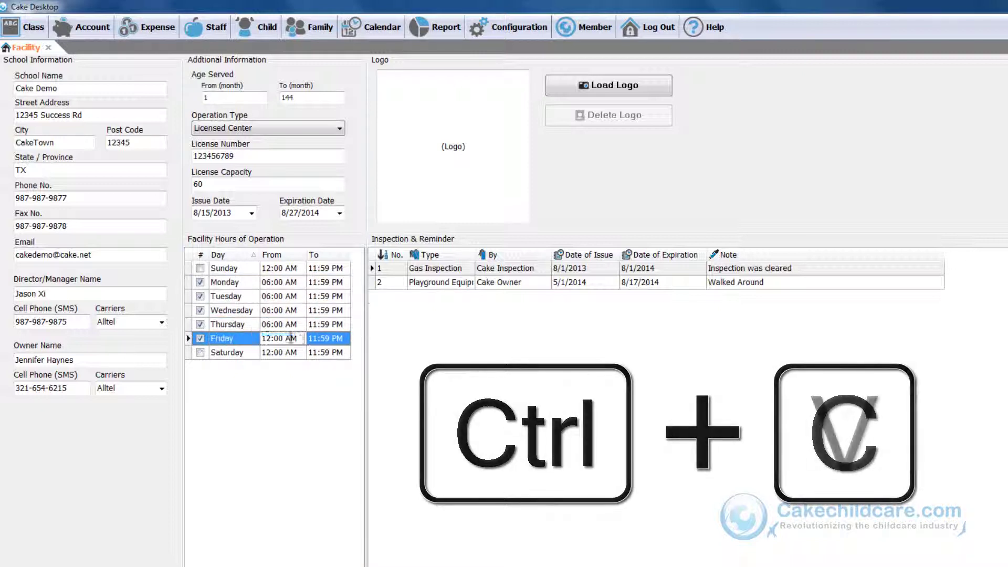
key("ctrl+v")
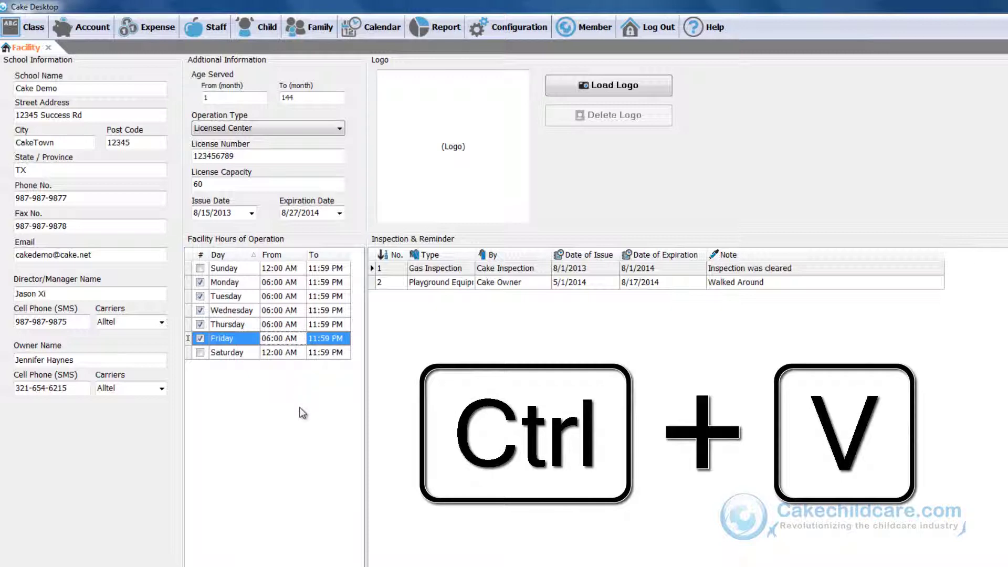
Set the Monday through Friday closing times to 06:00 PM
left_click(322, 285)
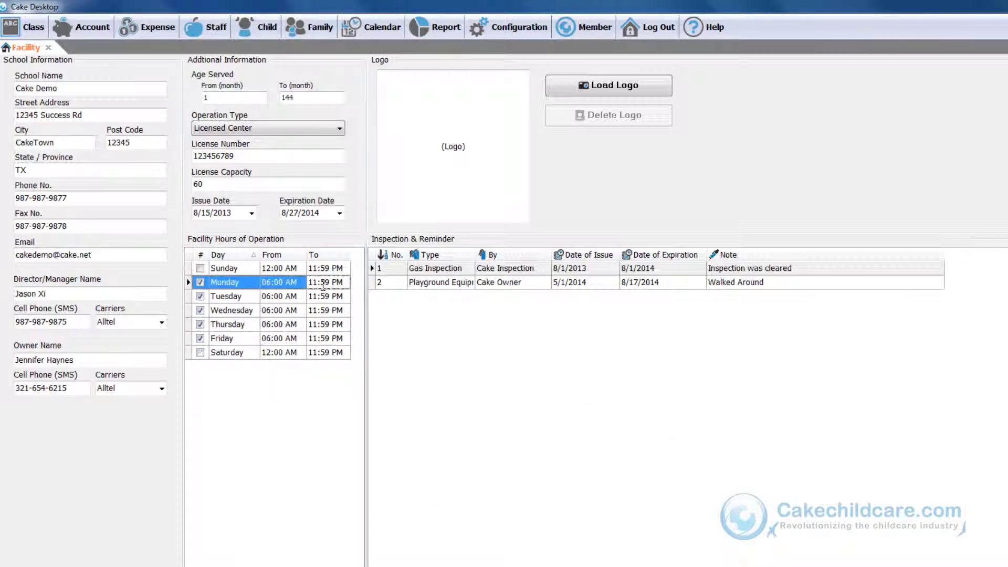
type("0600")
key("Return")
left_click(318, 285)
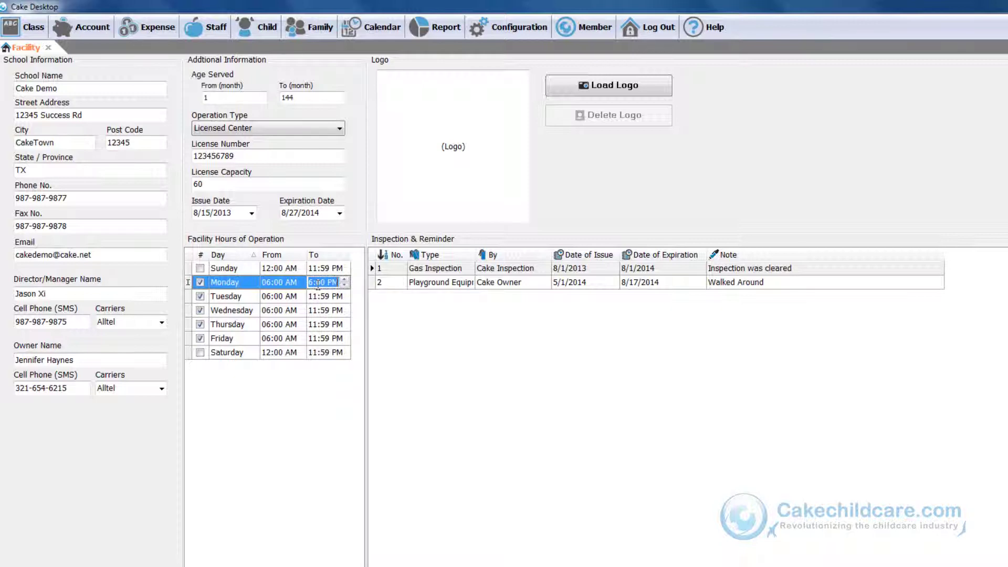
left_click(322, 297)
key("ctrl+v")
left_click(321, 311)
key("ctrl+v")
left_click(323, 326)
key("ctrl+v")
left_click(324, 337)
key("ctrl+v")
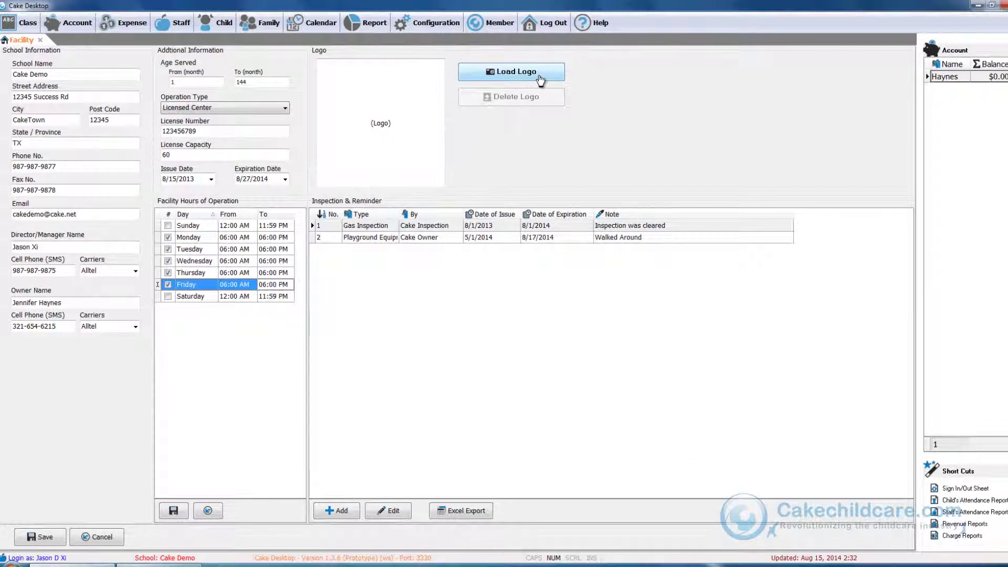
Load the photo image from Desktop > Cake Folder as the facility logo
left_click(540, 78)
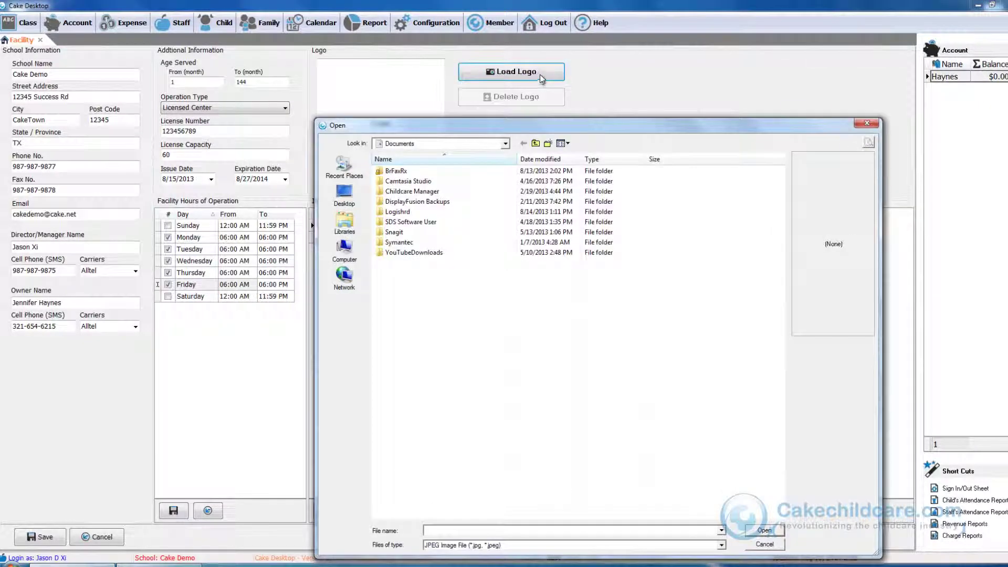
left_click(344, 194)
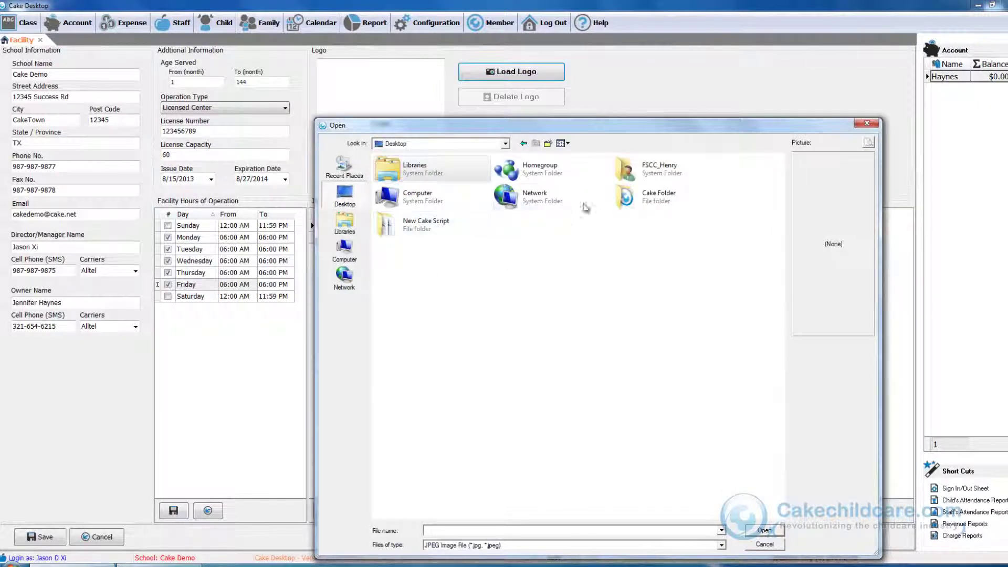
double_click(624, 197)
left_click(395, 201)
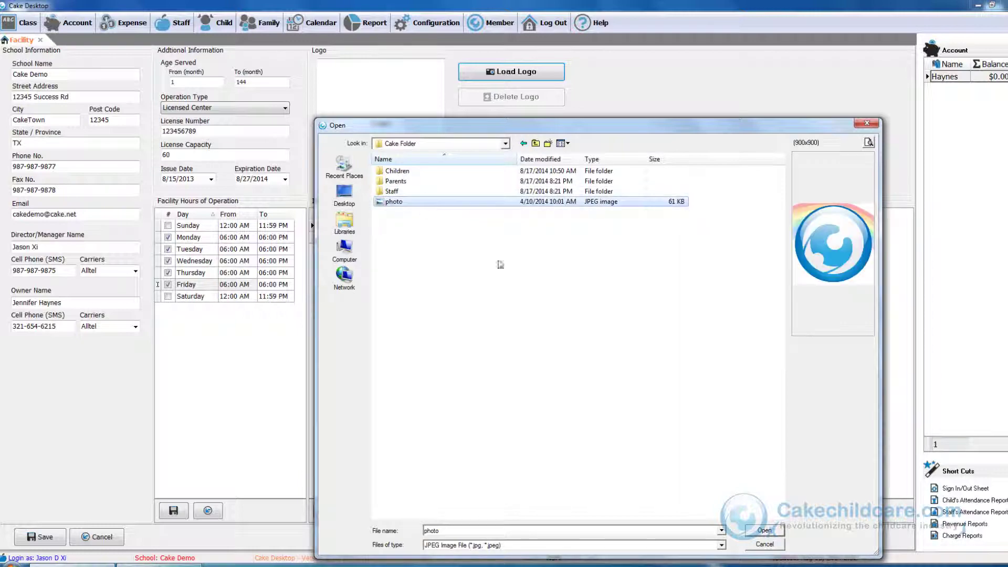
left_click(764, 531)
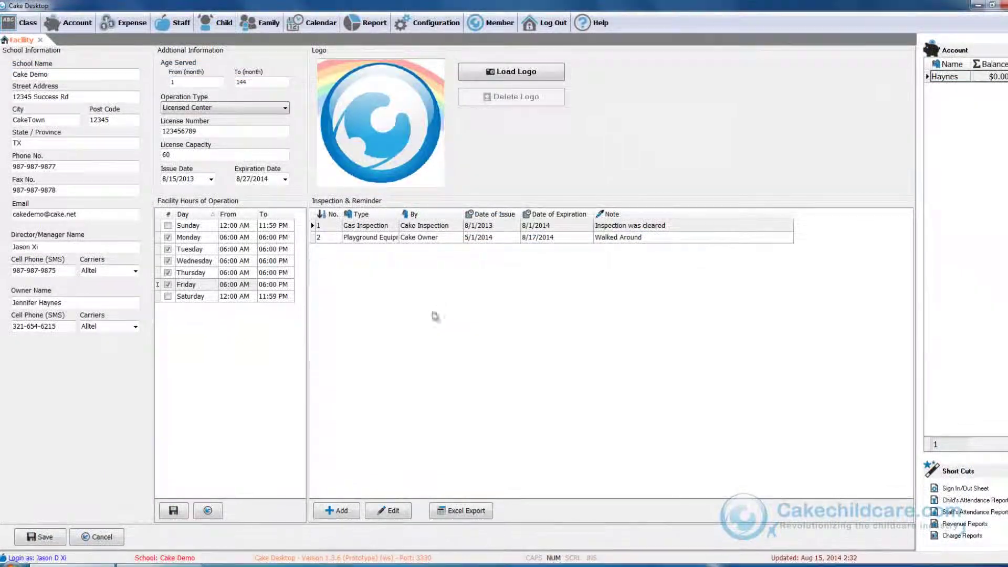
left_click(356, 515)
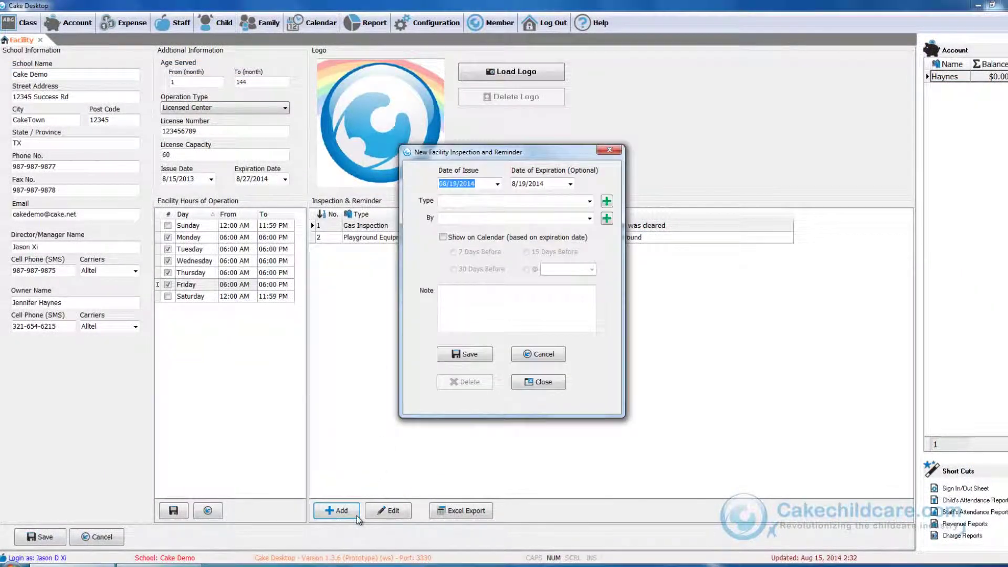
left_click(590, 202)
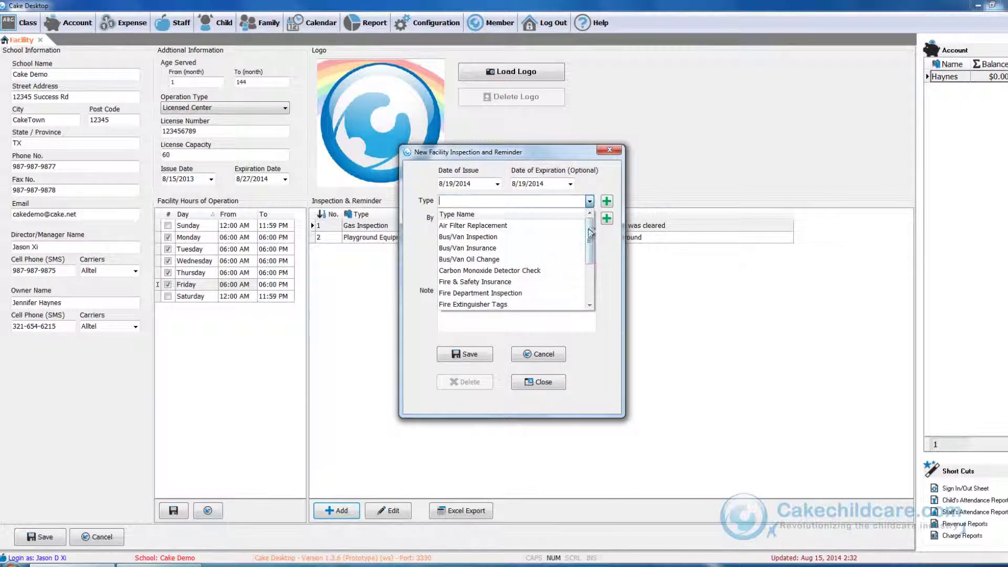
left_click_drag(590, 239, 609, 282)
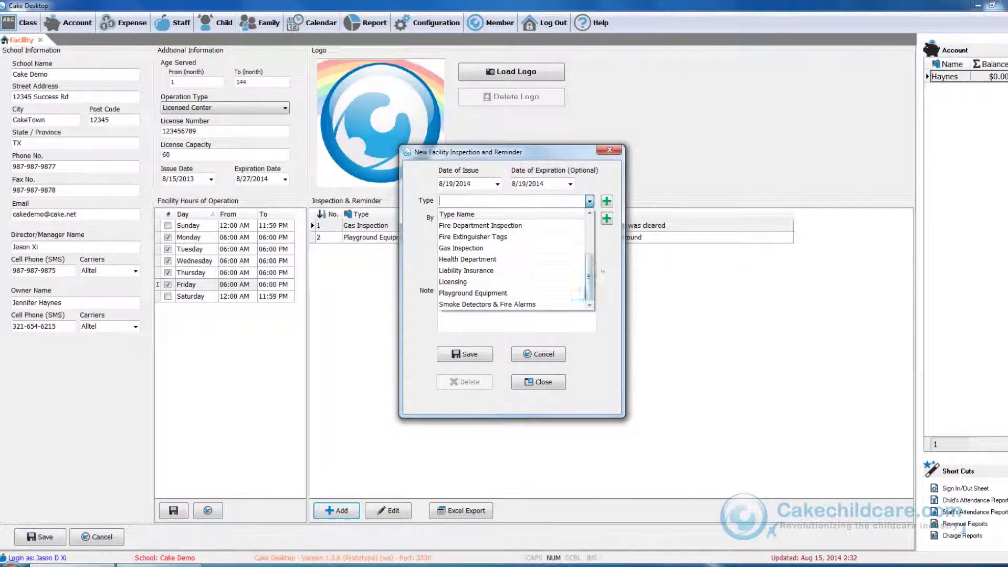
left_click(559, 384)
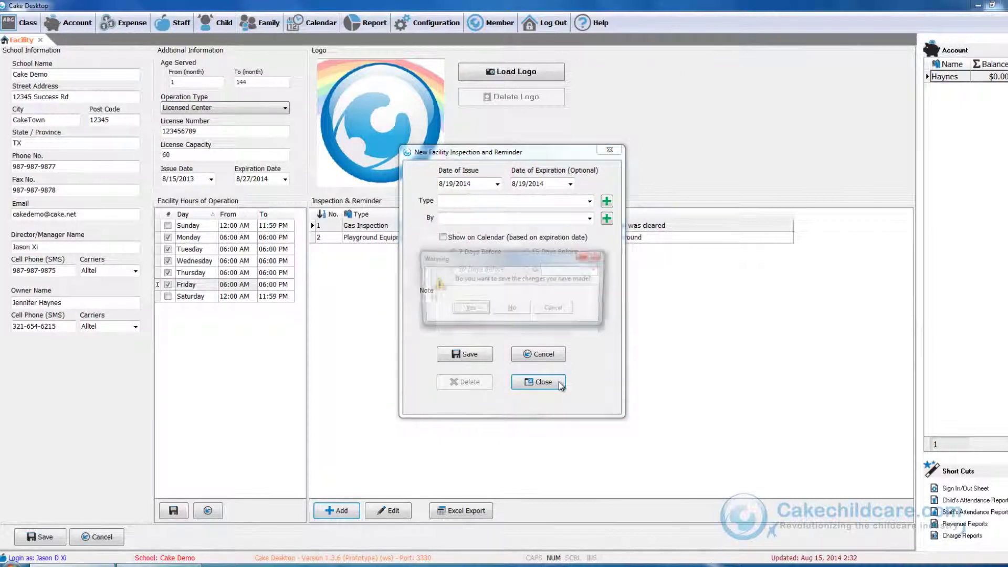
left_click(512, 310)
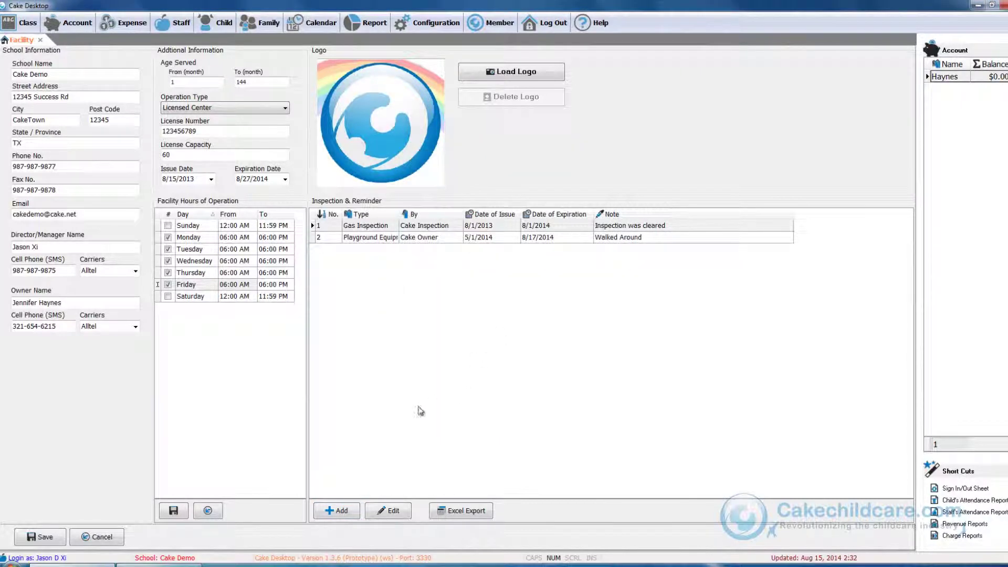
Save the facility data and open the Classroom Data list under Configuration > Facility
left_click(41, 537)
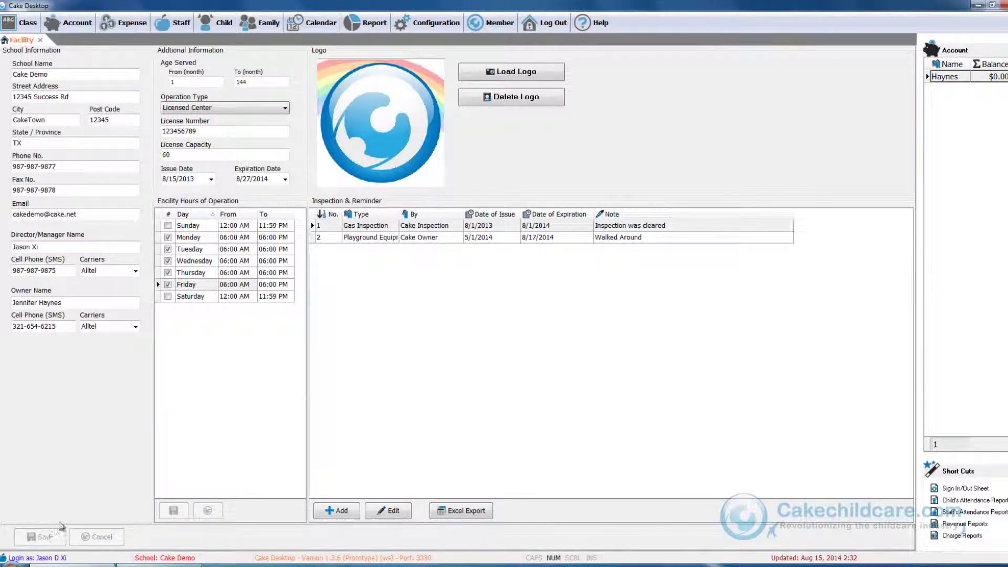
left_click(441, 22)
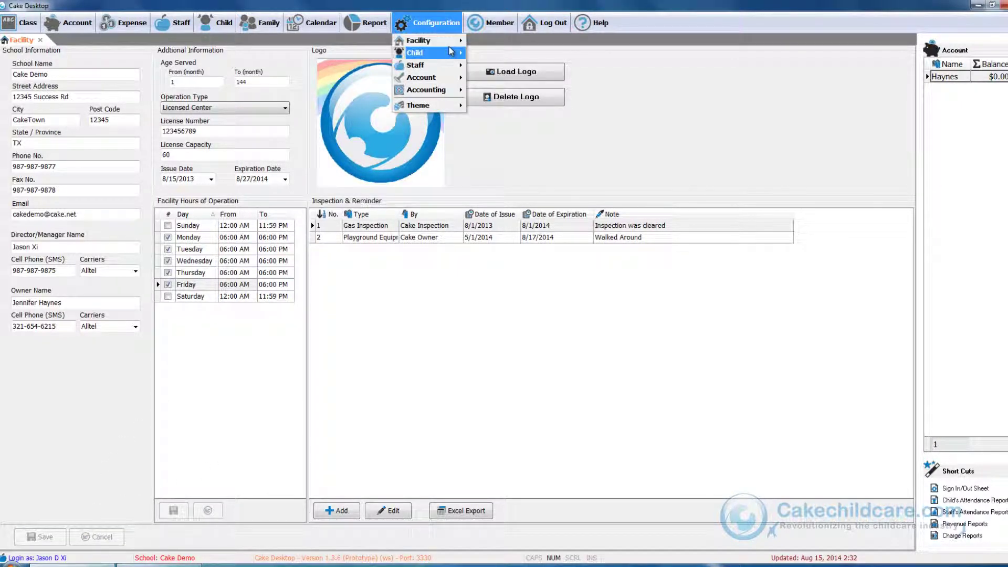
mouse_move(452, 47)
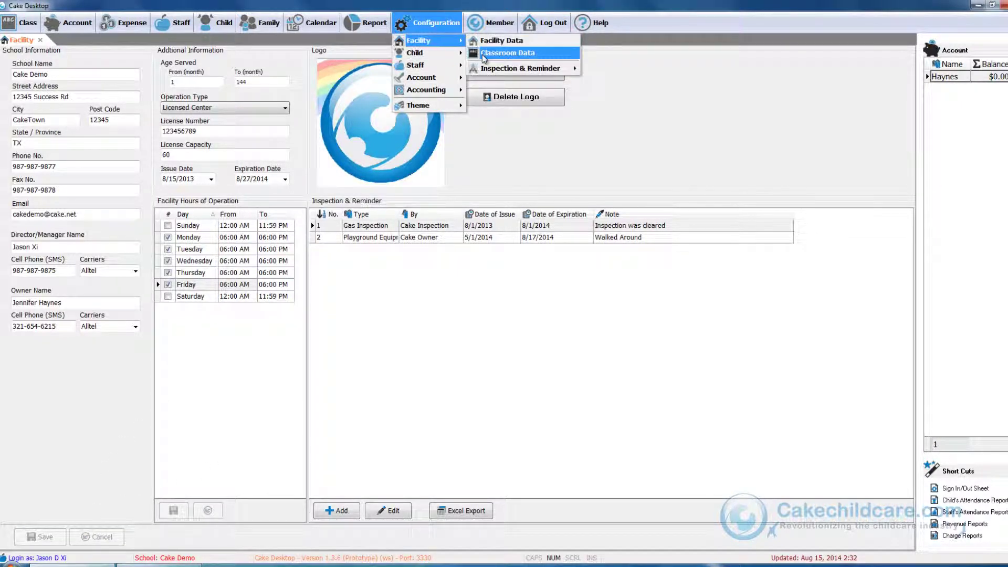
left_click(483, 55)
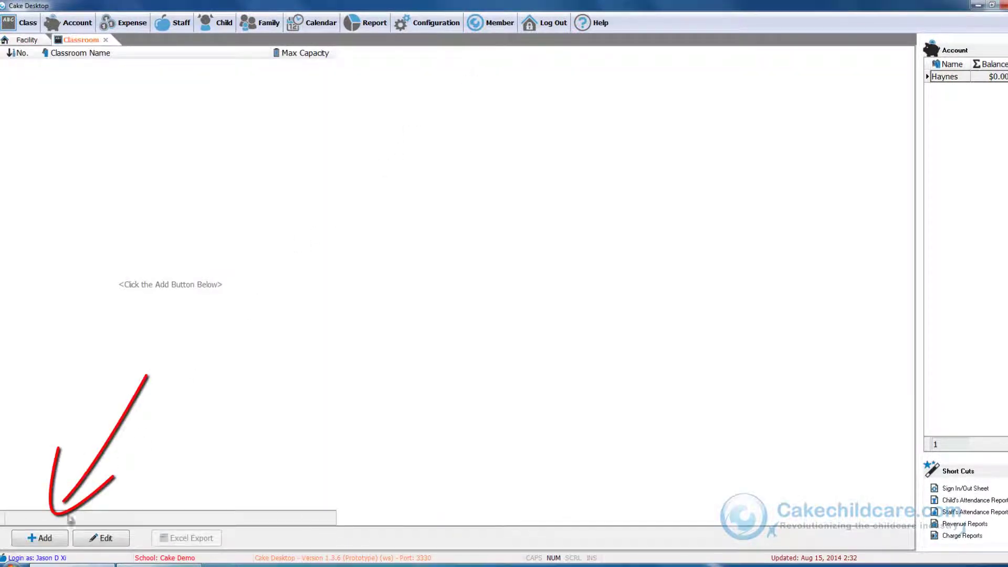
Add the Pre-School (capacity 20) and Infants (capacity 10) classrooms
left_click(42, 539)
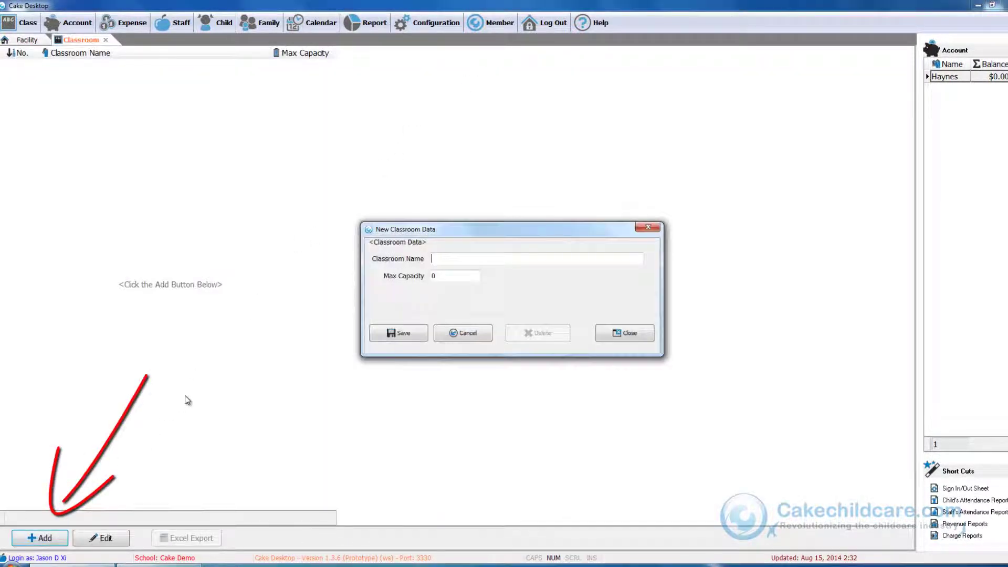
type("Pre-School")
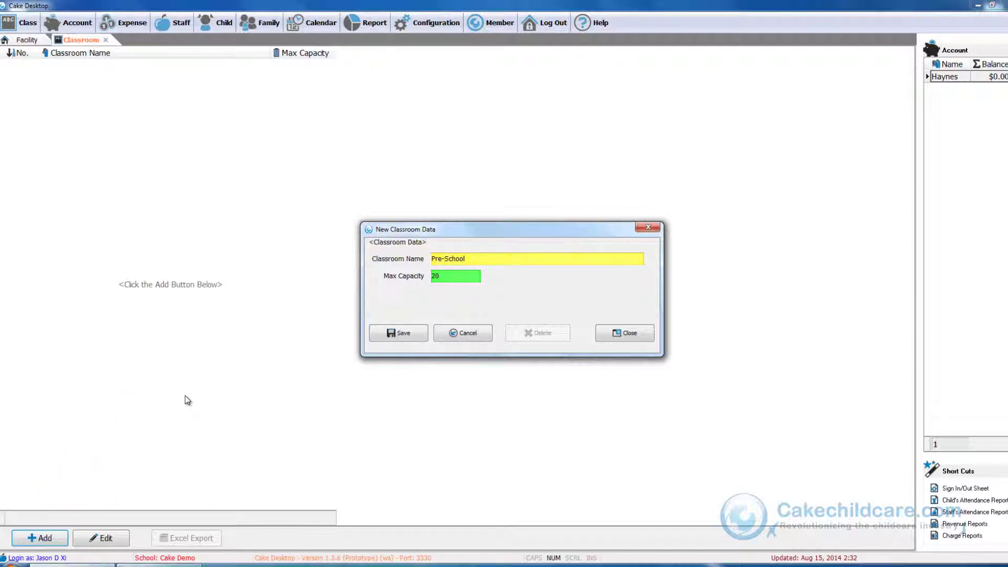
left_click(399, 333)
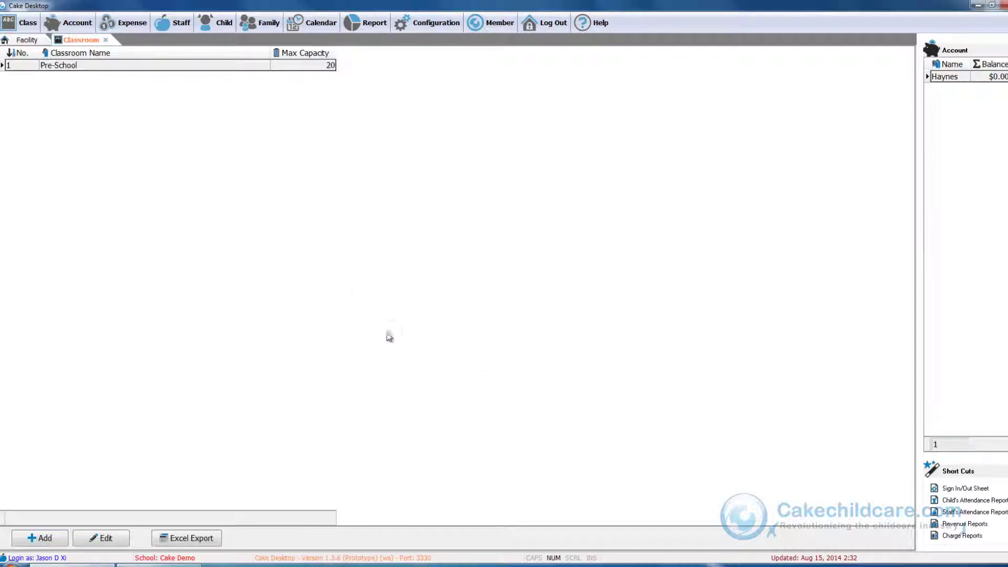
left_click(63, 538)
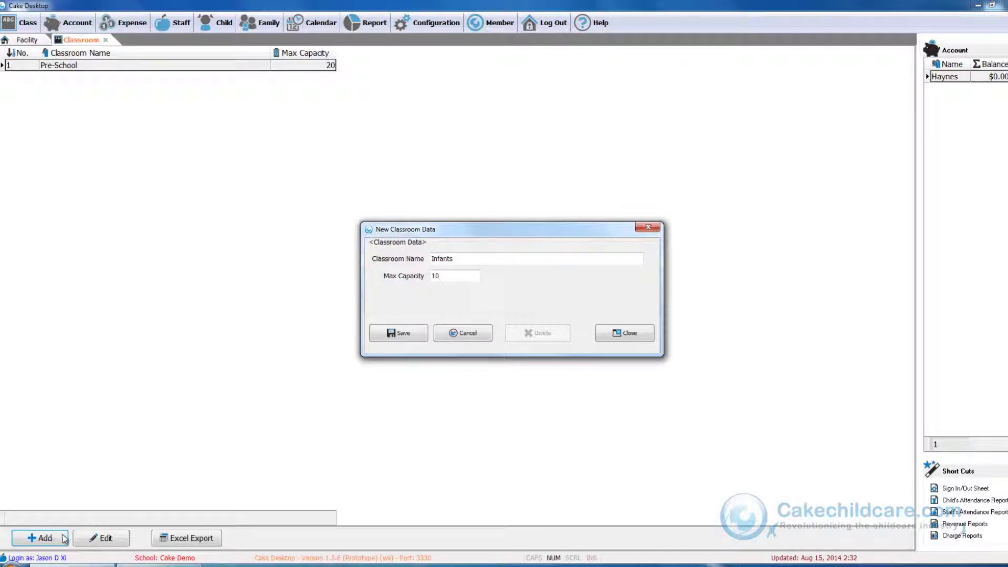
left_click(411, 333)
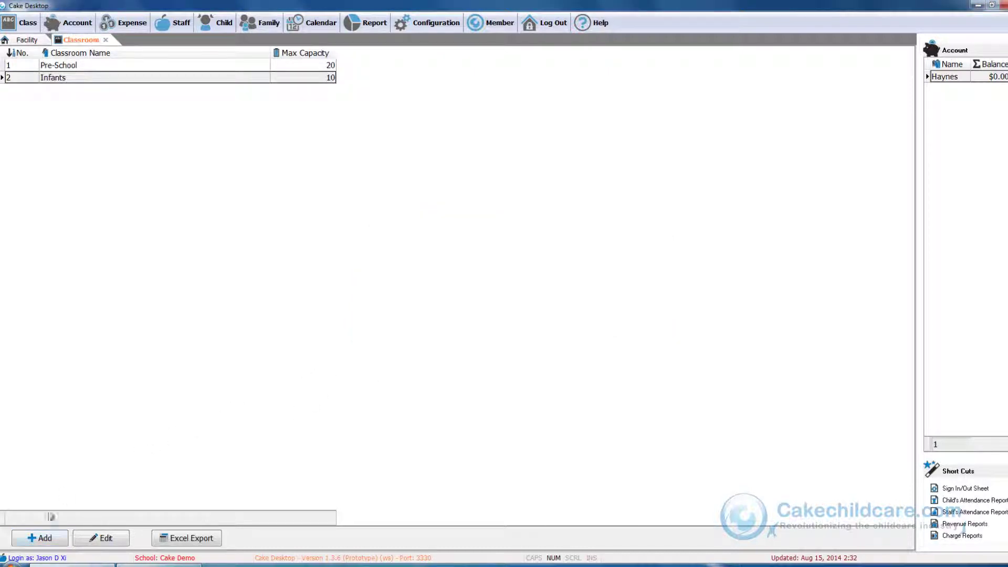
Add the After School classroom with max capacity 30
left_click(39, 540)
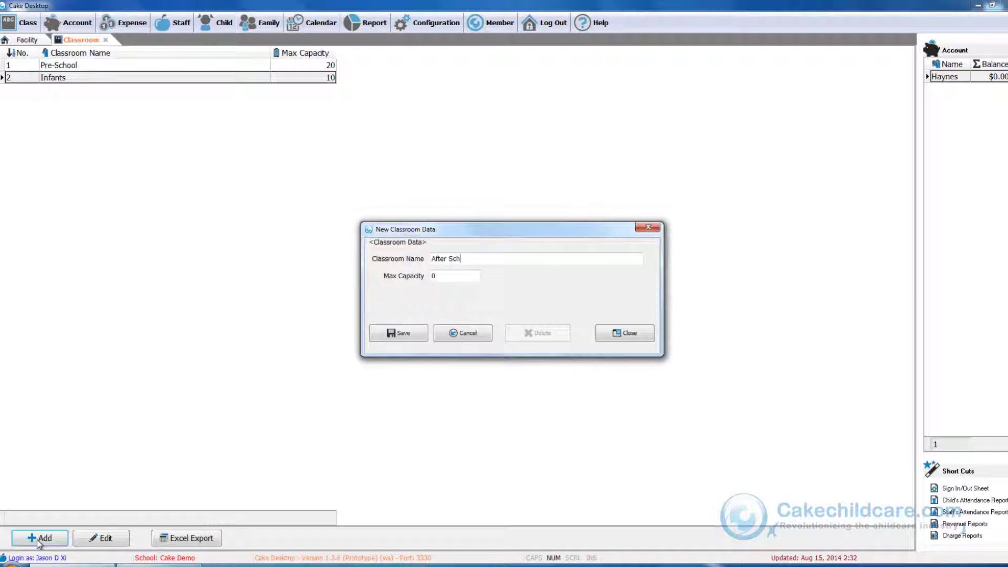
type("ool")
key("Tab")
type("30")
left_click(404, 334)
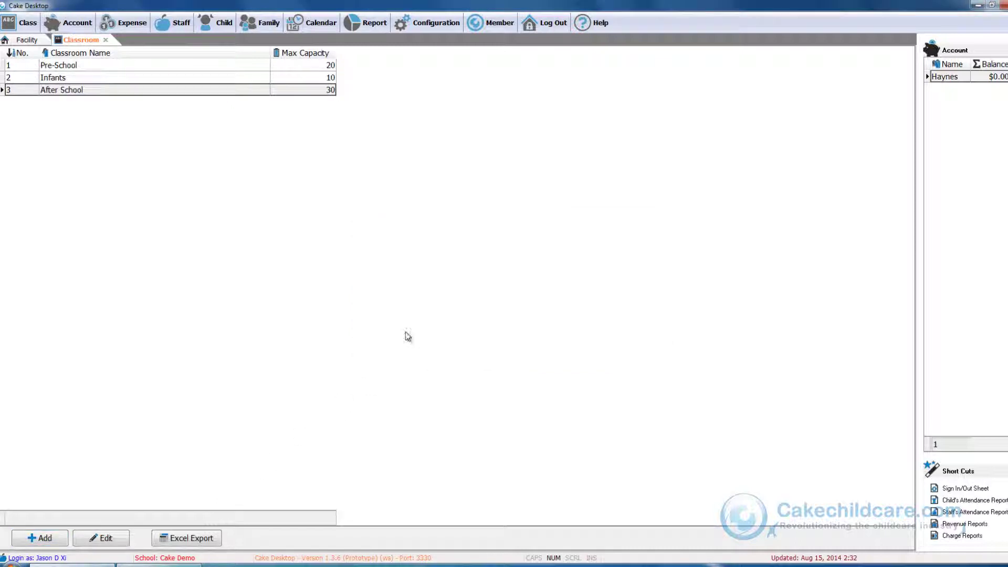